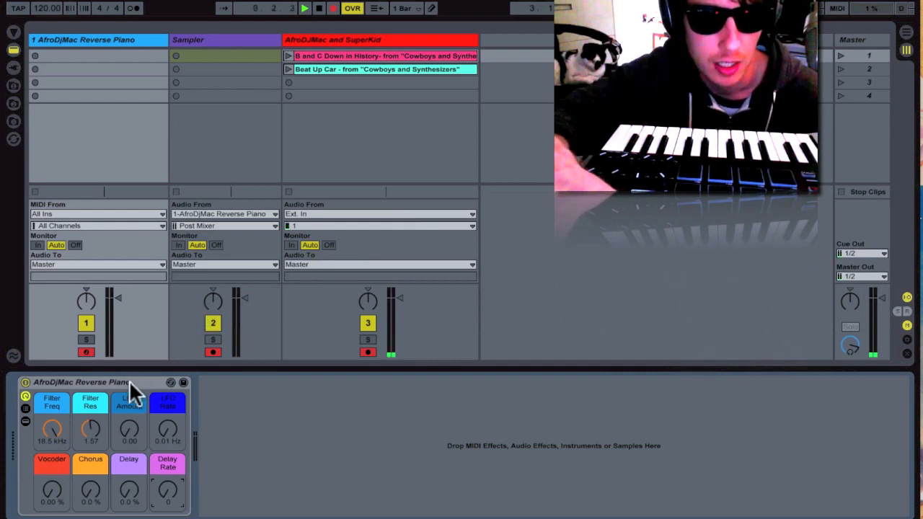
Show the devices inside the AfroDjMac Reverse Piano rack and look through the key zones of its piano samples
{"action": "left_click", "coordinate": [130, 380]}
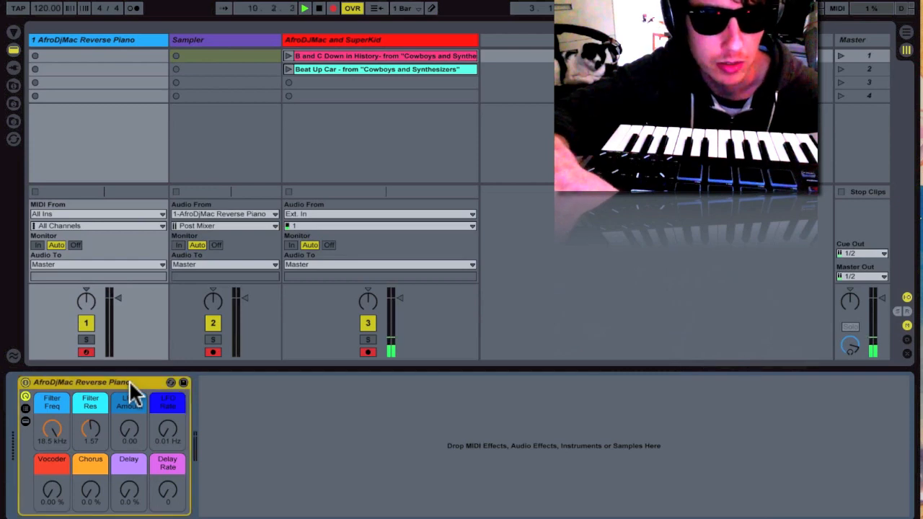
{"action": "left_click", "coordinate": [24, 420]}
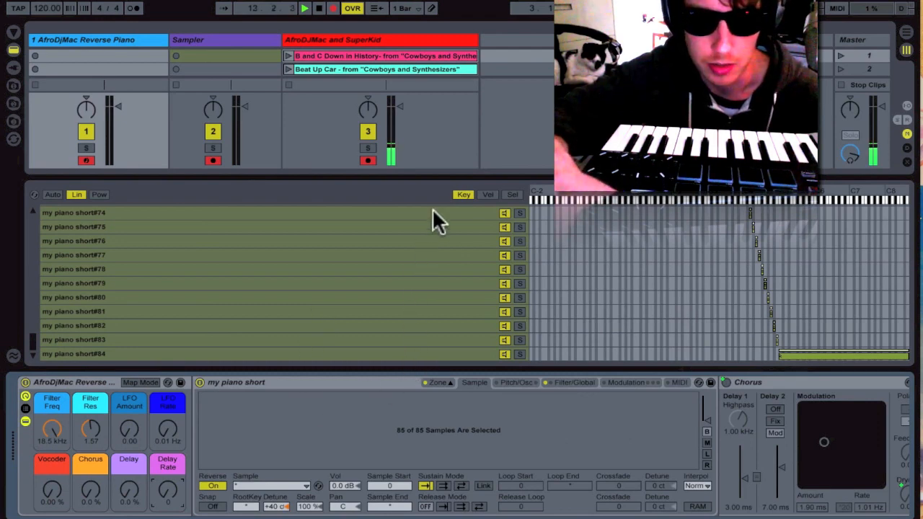
{"action": "scroll", "coordinate": [610, 283], "scroll_direction": "up", "scroll_amount": 4}
{"action": "scroll", "coordinate": [611, 281], "scroll_direction": "up", "scroll_amount": 12}
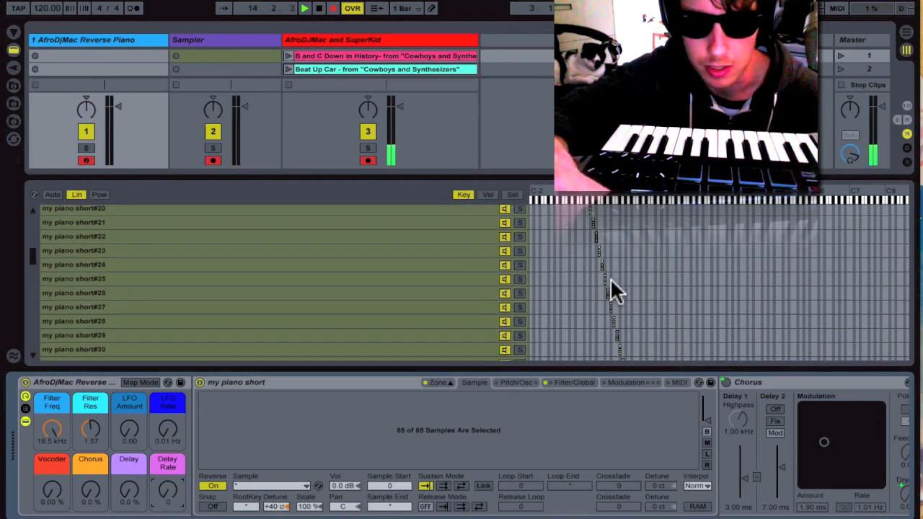
{"action": "scroll", "coordinate": [610, 282], "scroll_direction": "down", "scroll_amount": 16}
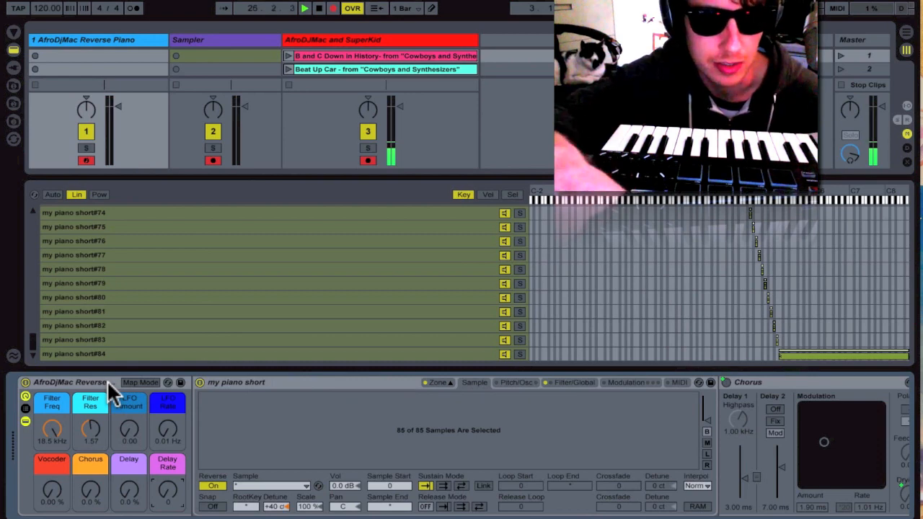
Try a different detune for all samples in the rack's "my piano short" Sampler
{"action": "left_click", "coordinate": [71, 384]}
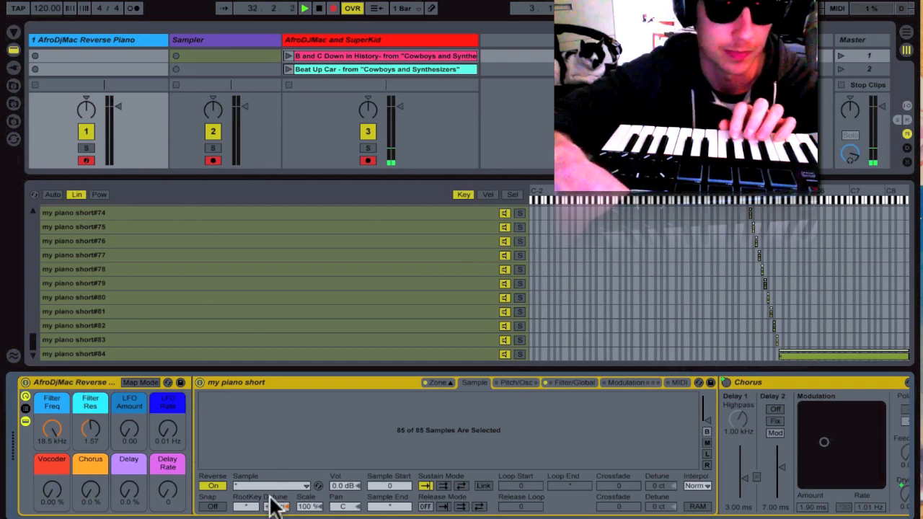
{"action": "left_click_drag", "start_coordinate": [274, 506], "coordinate": [181, 368]}
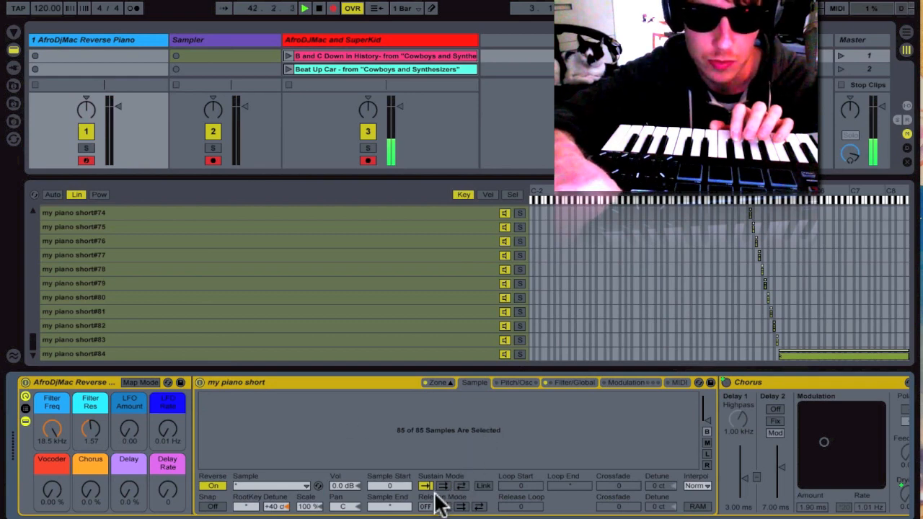
Select all piano samples, try the back-and-forth loop as their sustain mode, and restore sustain without looping
{"action": "left_click", "coordinate": [413, 258]}
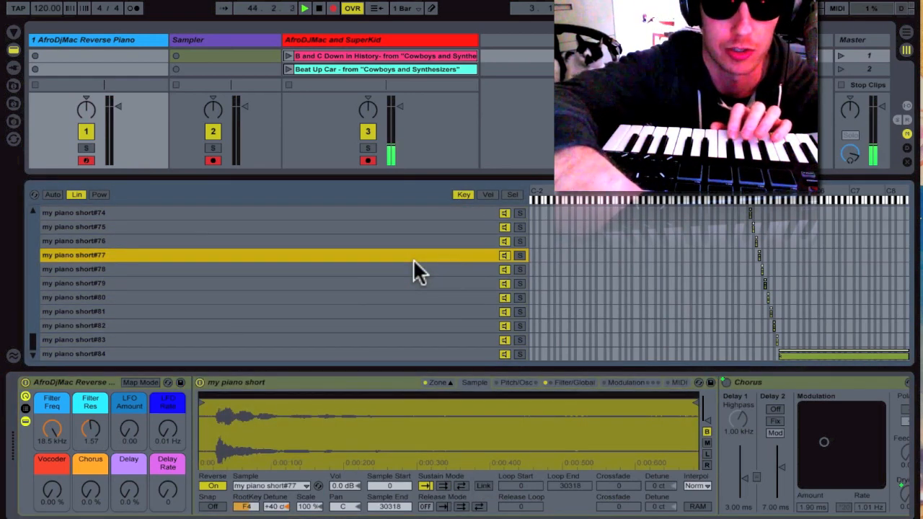
{"action": "key", "text": "super"}
{"action": "key", "text": "super+a"}
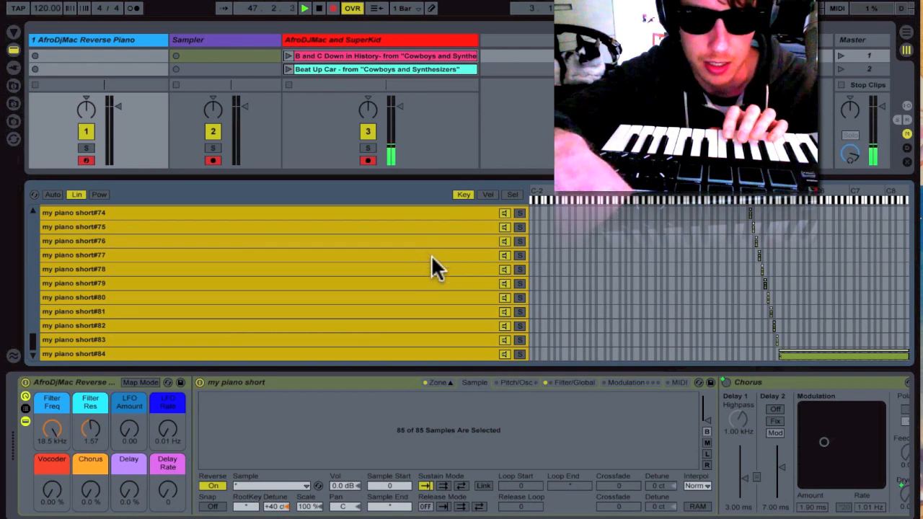
{"action": "left_click", "coordinate": [462, 486]}
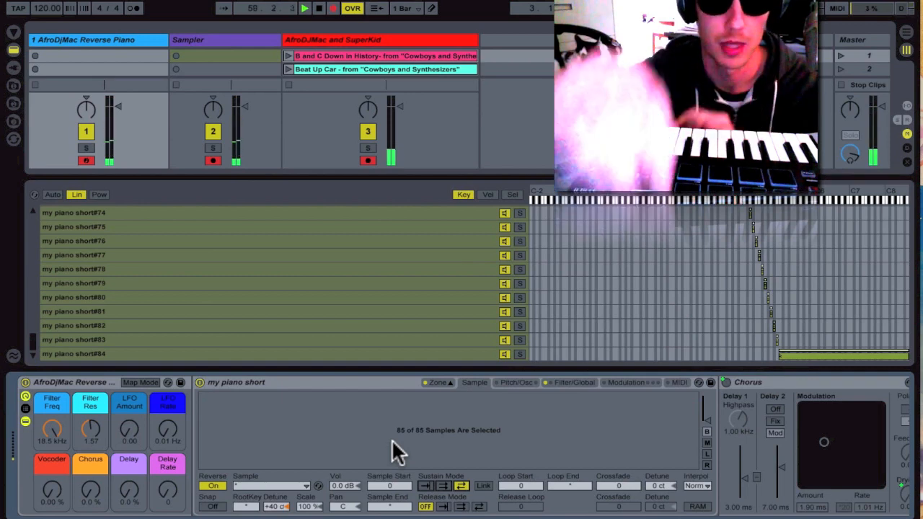
{"action": "left_click", "coordinate": [424, 486]}
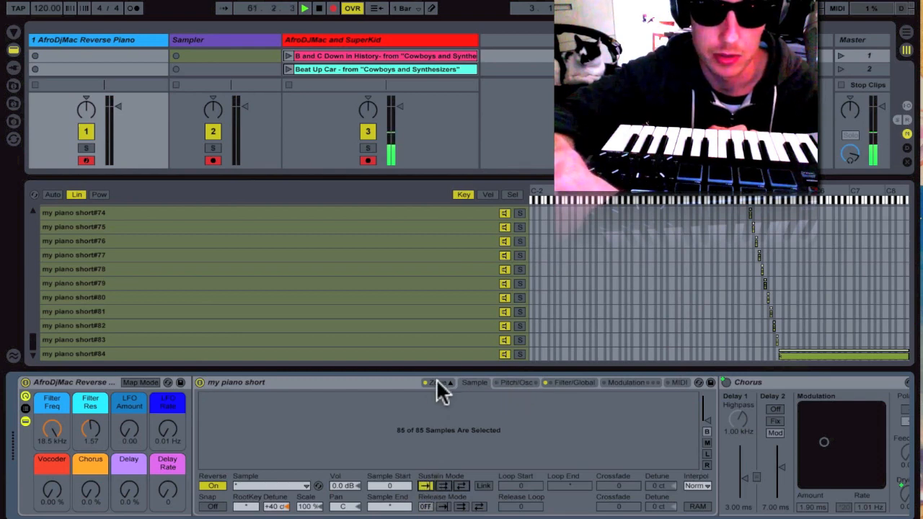
Examine the Sampler's filter, volume envelope and LFO 1 modulation settings
{"action": "left_click", "coordinate": [565, 383]}
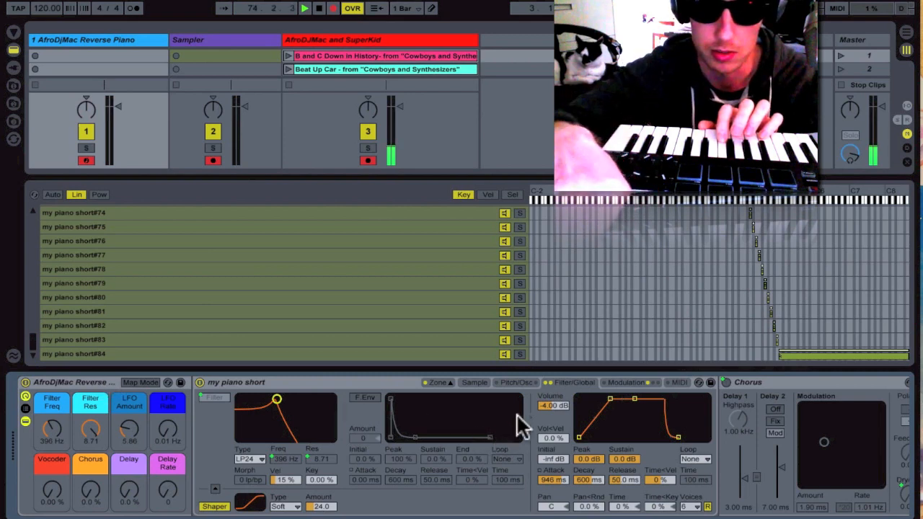
{"action": "left_click", "coordinate": [639, 382]}
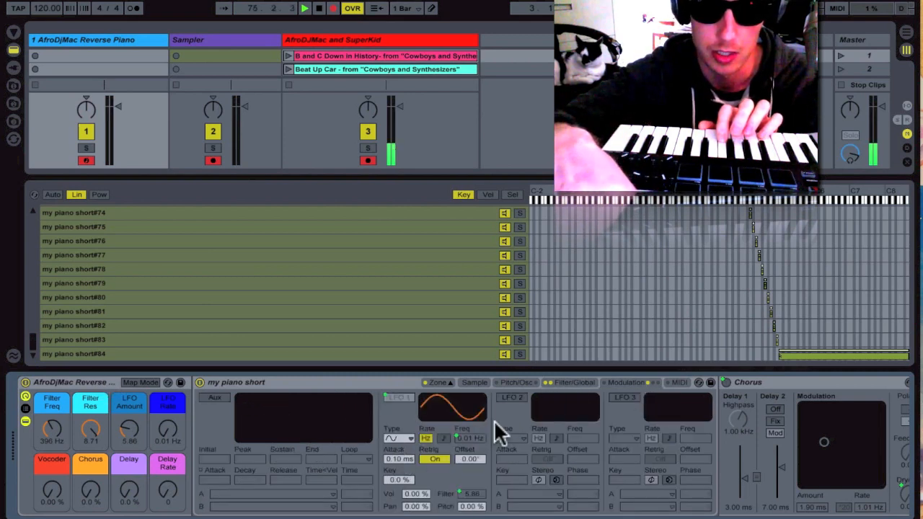
{"action": "left_click", "coordinate": [567, 378]}
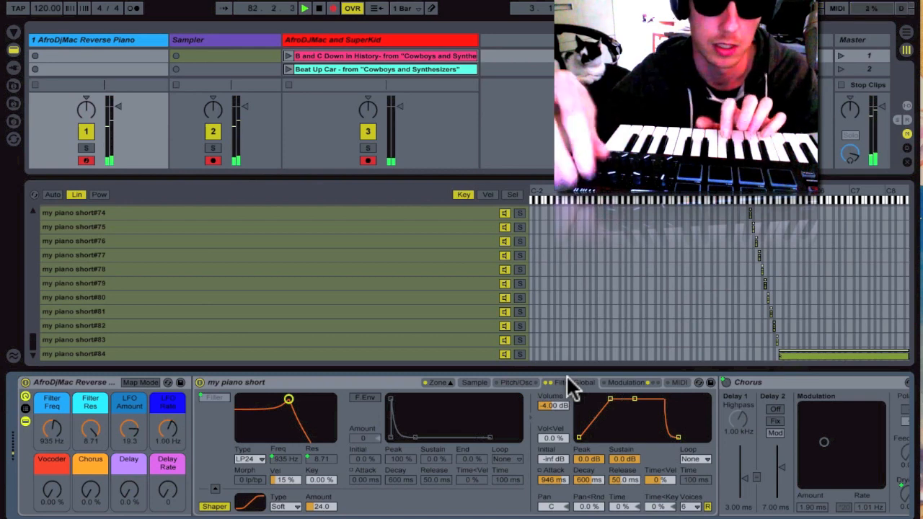
Return to the sample settings, try the back-and-forth sustain loop again, and switch it back off
{"action": "left_click", "coordinate": [479, 380]}
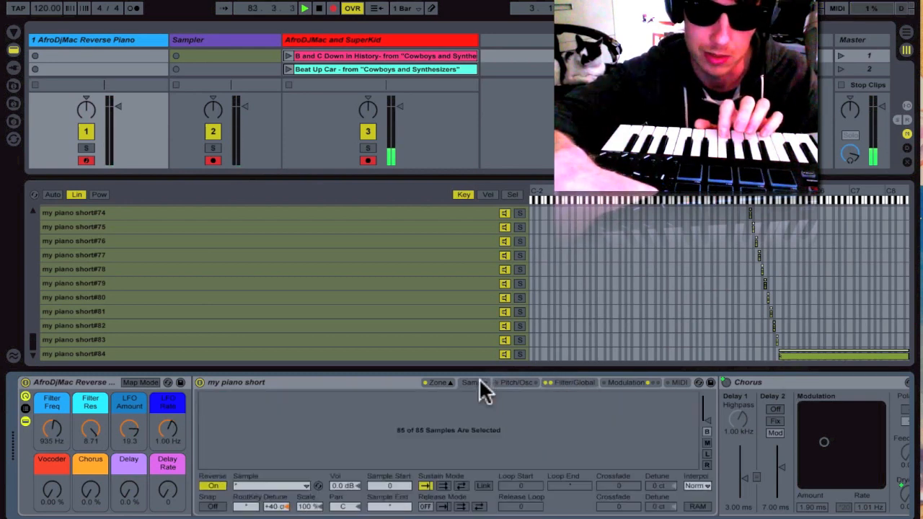
{"action": "left_click", "coordinate": [463, 487]}
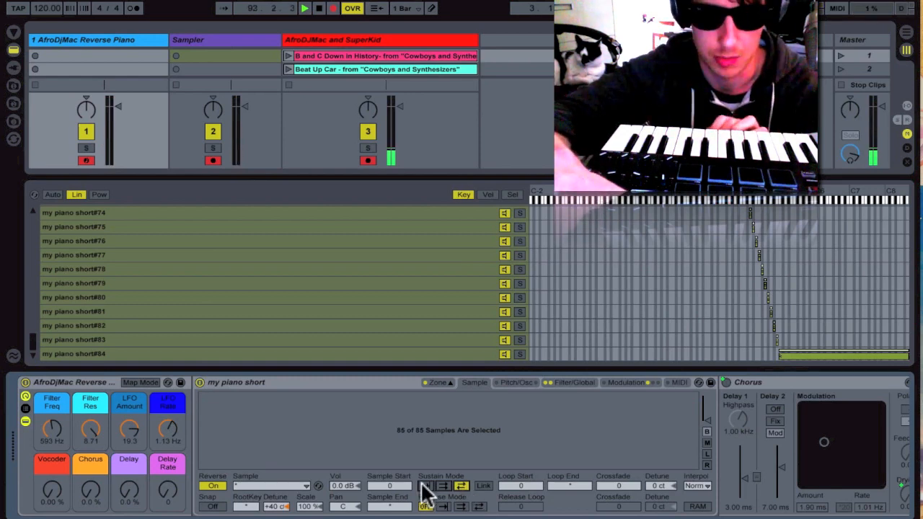
{"action": "left_click", "coordinate": [425, 485]}
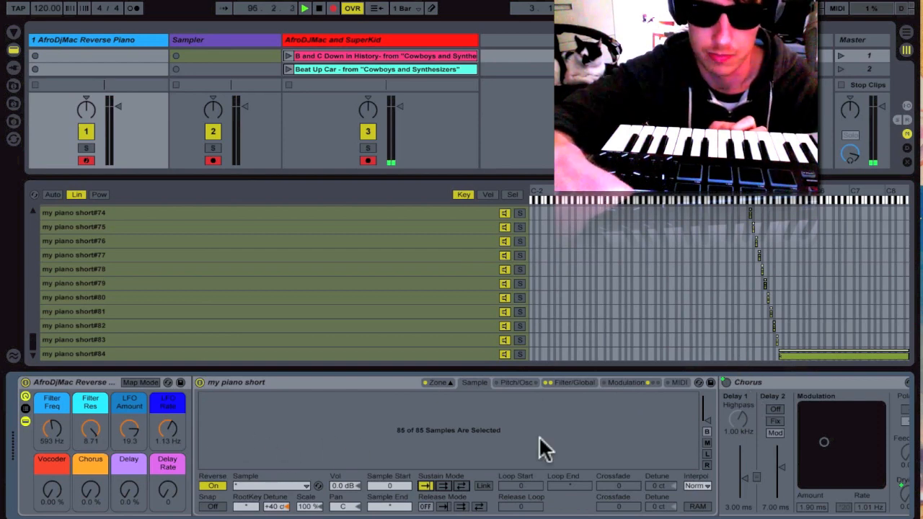
Review the Chorus, Vocoder, Compressor and PingPong effects in the rack, and check the PingPong delay's Repitch, Fade and Jump modes
{"action": "scroll", "coordinate": [539, 435], "scroll_direction": "right", "scroll_amount": 3}
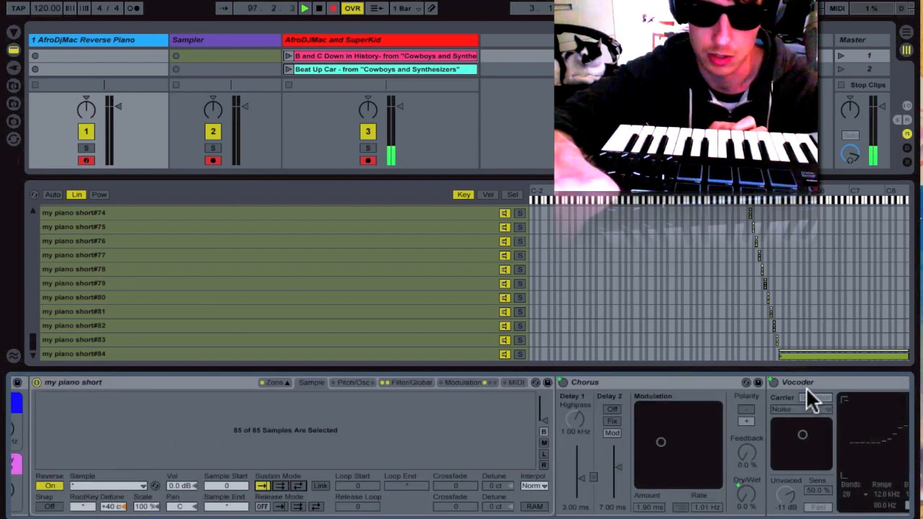
{"action": "scroll", "coordinate": [808, 390], "scroll_direction": "left", "scroll_amount": 3}
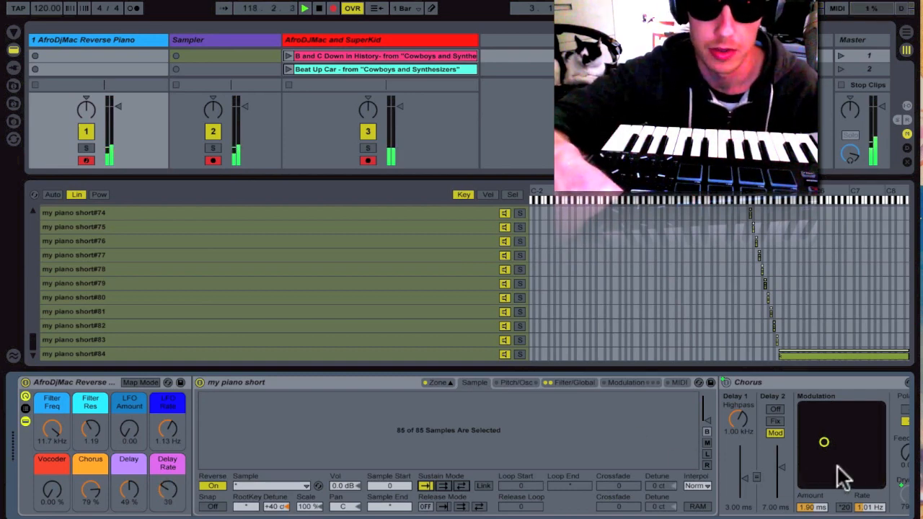
{"action": "scroll", "coordinate": [618, 449], "scroll_direction": "right", "scroll_amount": 10}
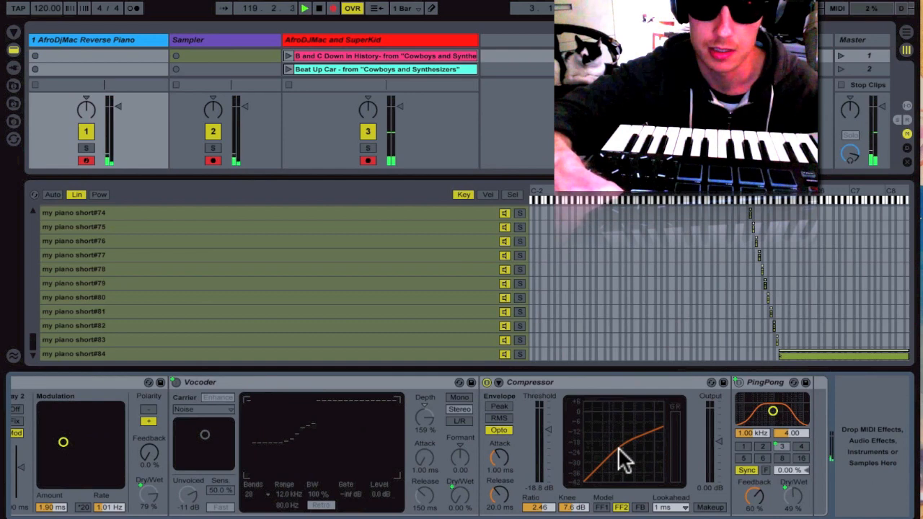
{"action": "right_click", "coordinate": [772, 382]}
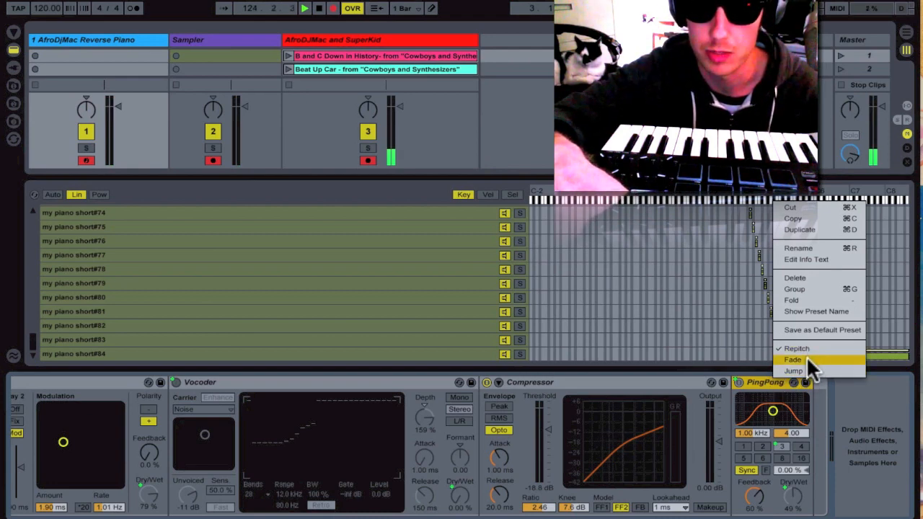
{"action": "left_click", "coordinate": [759, 378]}
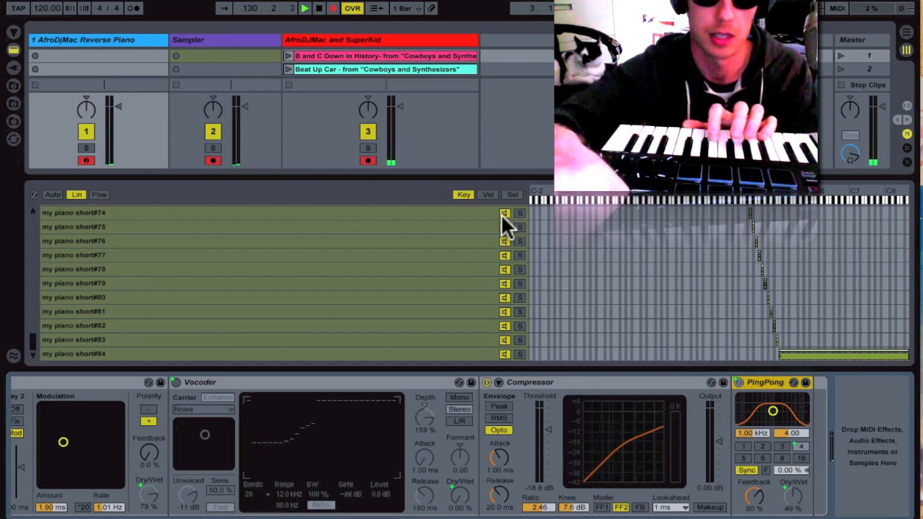
Record a clip in the first slot of the Sampler track, ending the recording so the clip plays back
{"action": "left_click", "coordinate": [175, 56]}
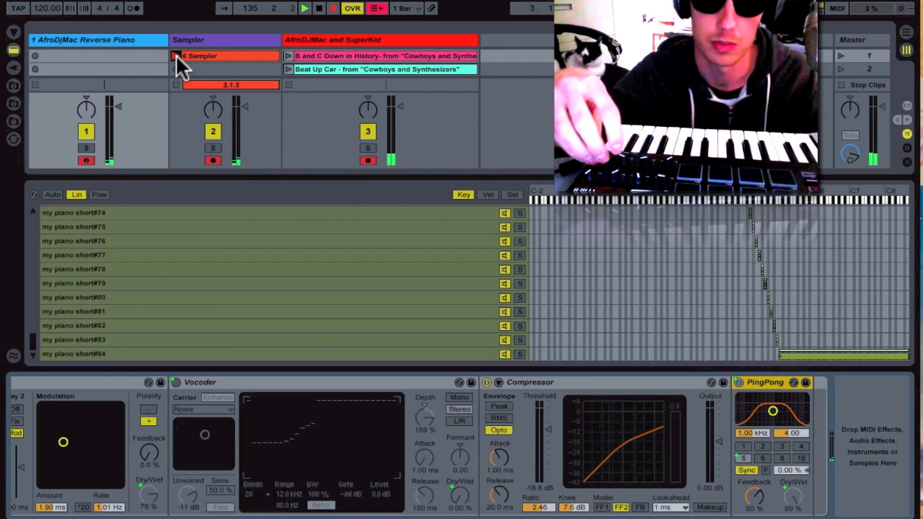
{"action": "left_click", "coordinate": [176, 55]}
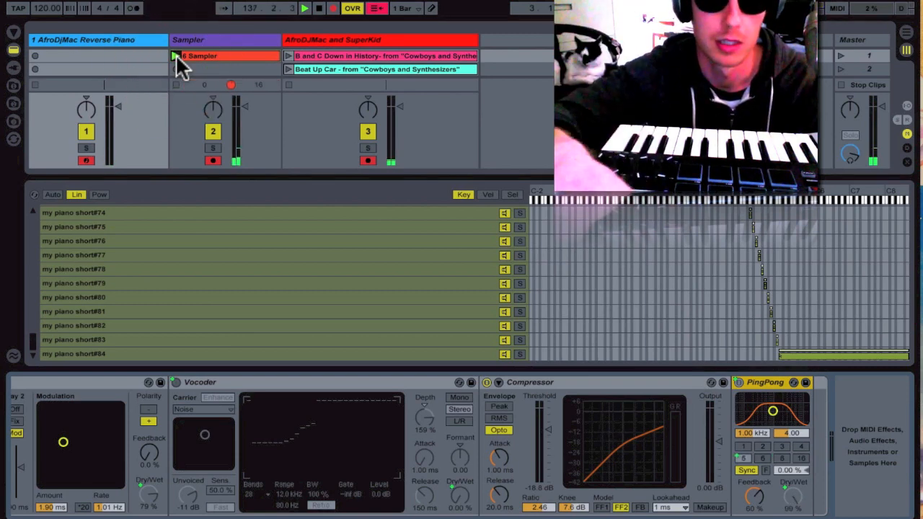
Raise the recorded Sampler clip's gain to 16.6 dB and reverse its sample, stopping playback when done
{"action": "double_click", "coordinate": [218, 55]}
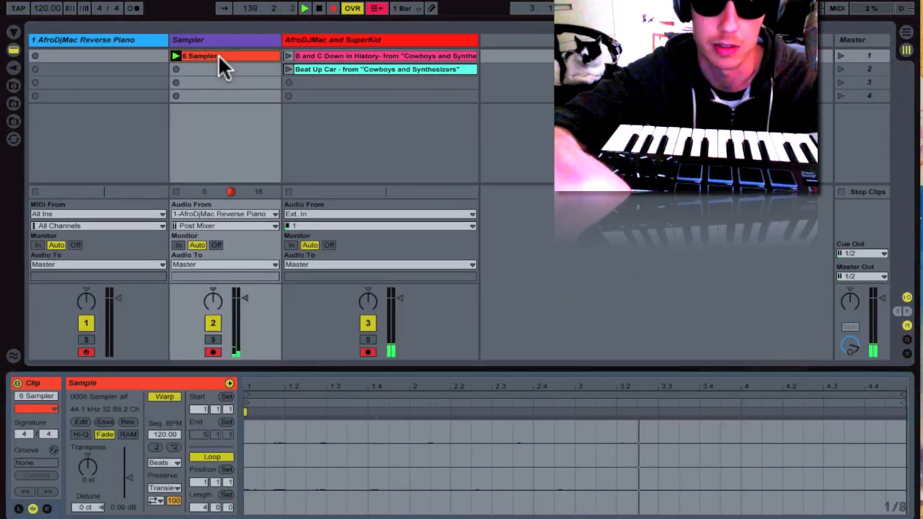
{"action": "left_click_drag", "start_coordinate": [130, 476], "coordinate": [128, 454]}
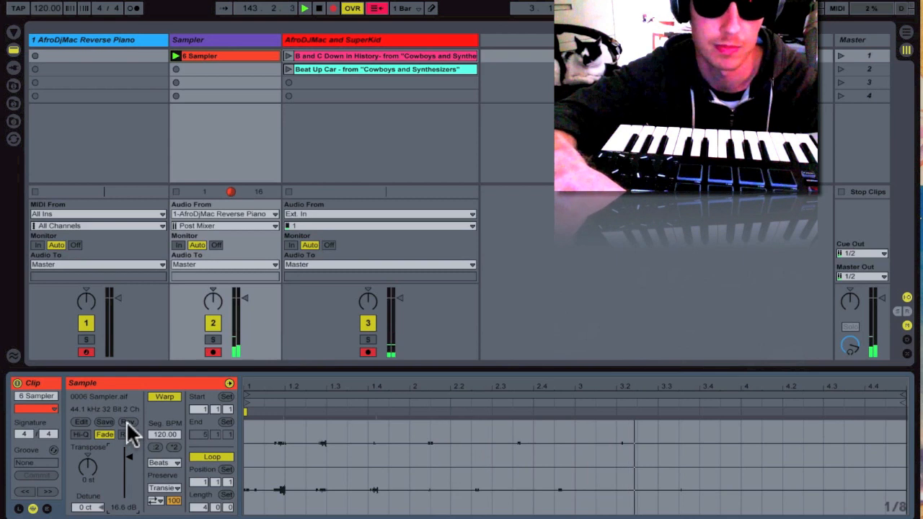
{"action": "left_click", "coordinate": [127, 422]}
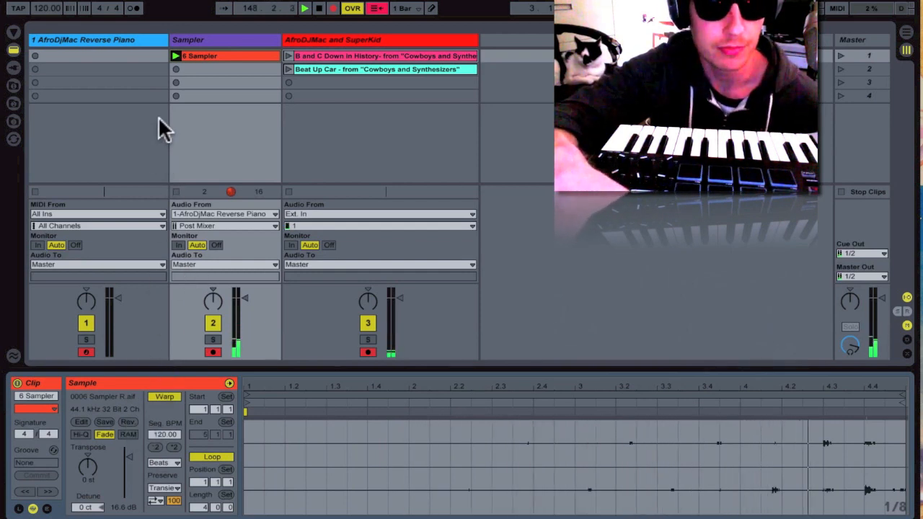
{"action": "left_click", "coordinate": [175, 192]}
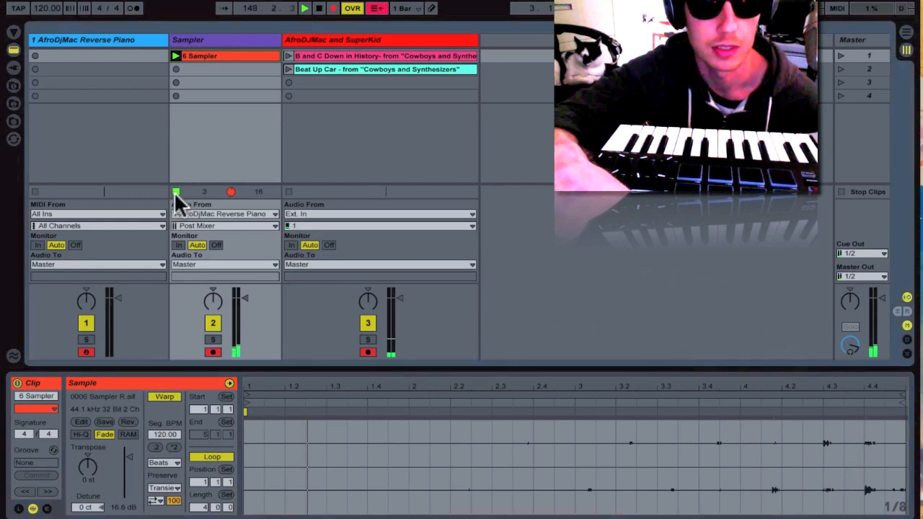
Show the AfroDjMac Reverse Piano track's devices again and look over the rack's macros and effects chain
{"action": "left_click", "coordinate": [134, 35]}
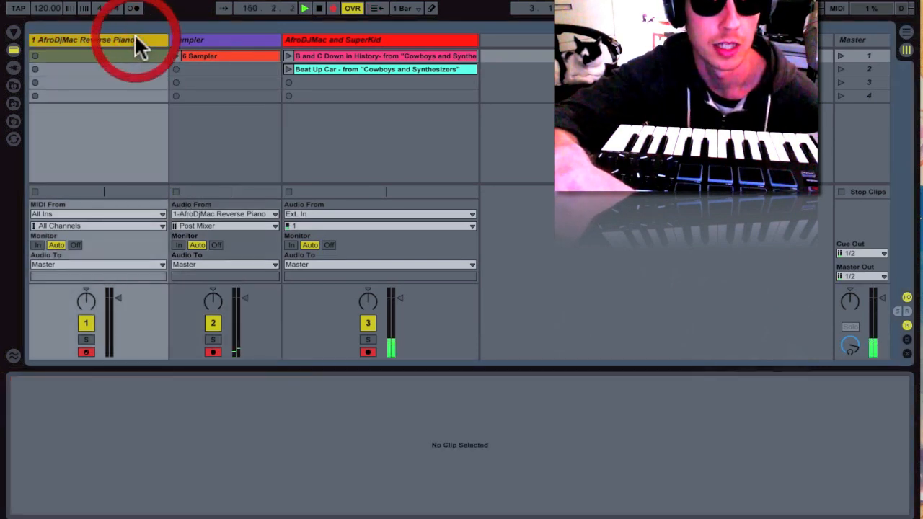
{"action": "double_click", "coordinate": [134, 35]}
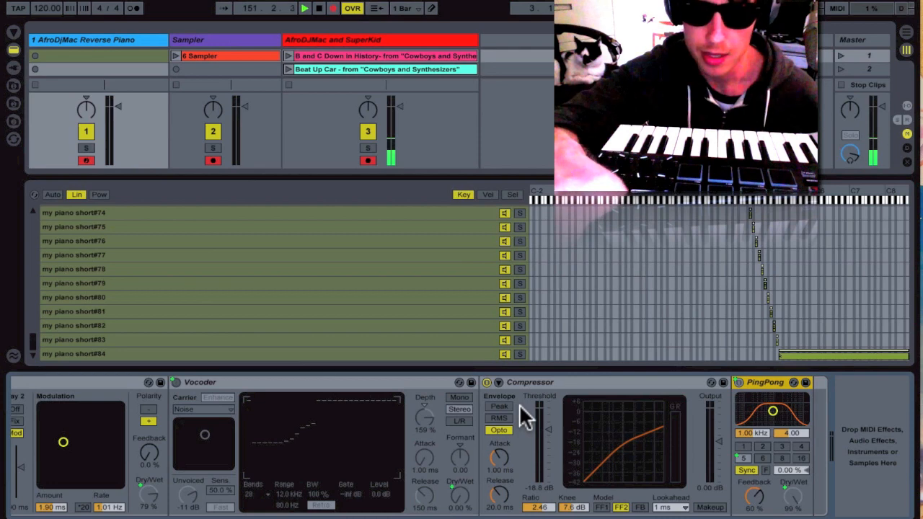
{"action": "scroll", "coordinate": [520, 404], "scroll_direction": "left", "scroll_amount": 10}
{"action": "scroll", "coordinate": [519, 403], "scroll_direction": "right", "scroll_amount": 10}
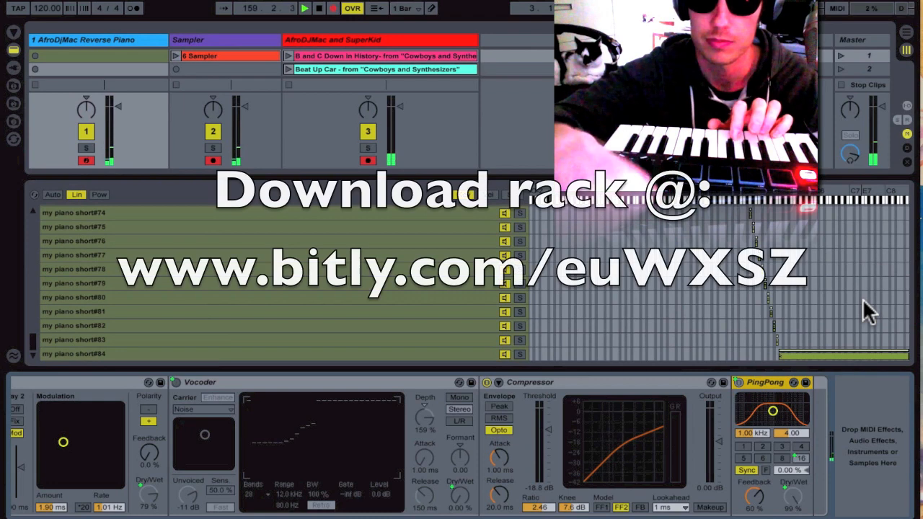
{"action": "scroll", "coordinate": [743, 435], "scroll_direction": "left", "scroll_amount": 10}
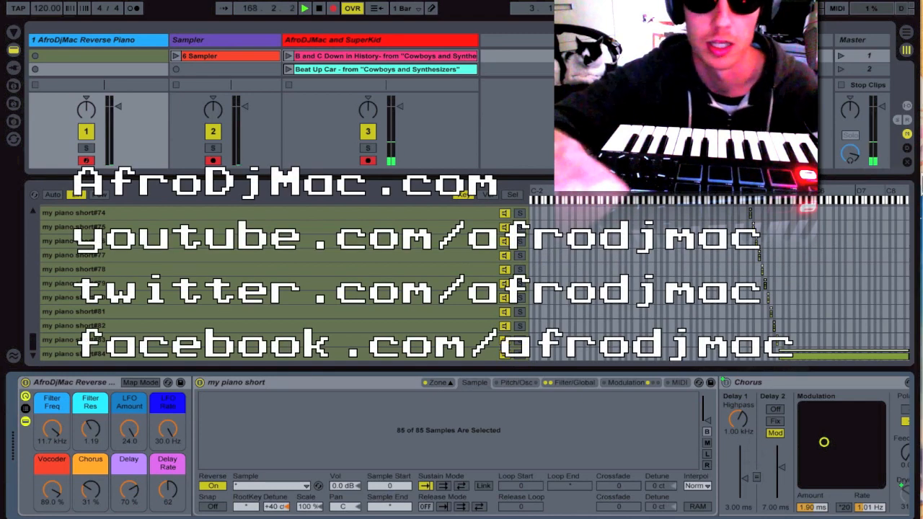
{"action": "mouse_move", "coordinate": [895, 163]}
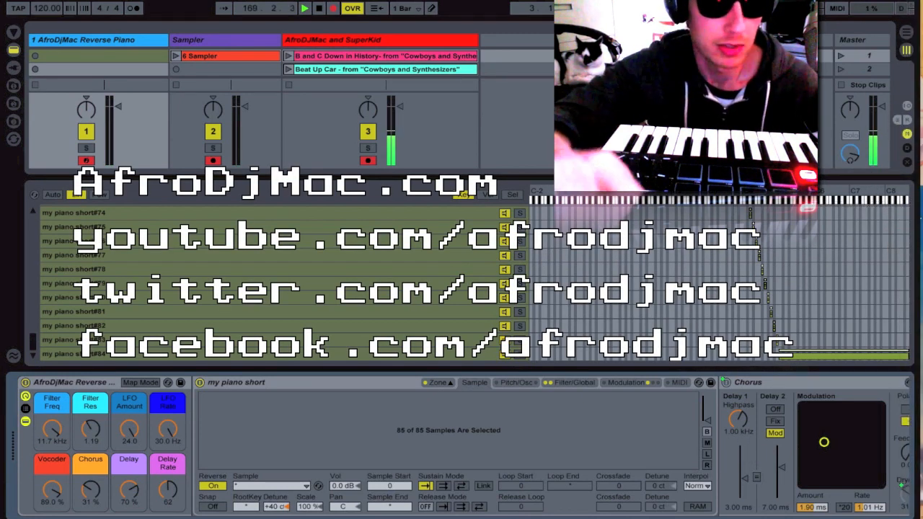